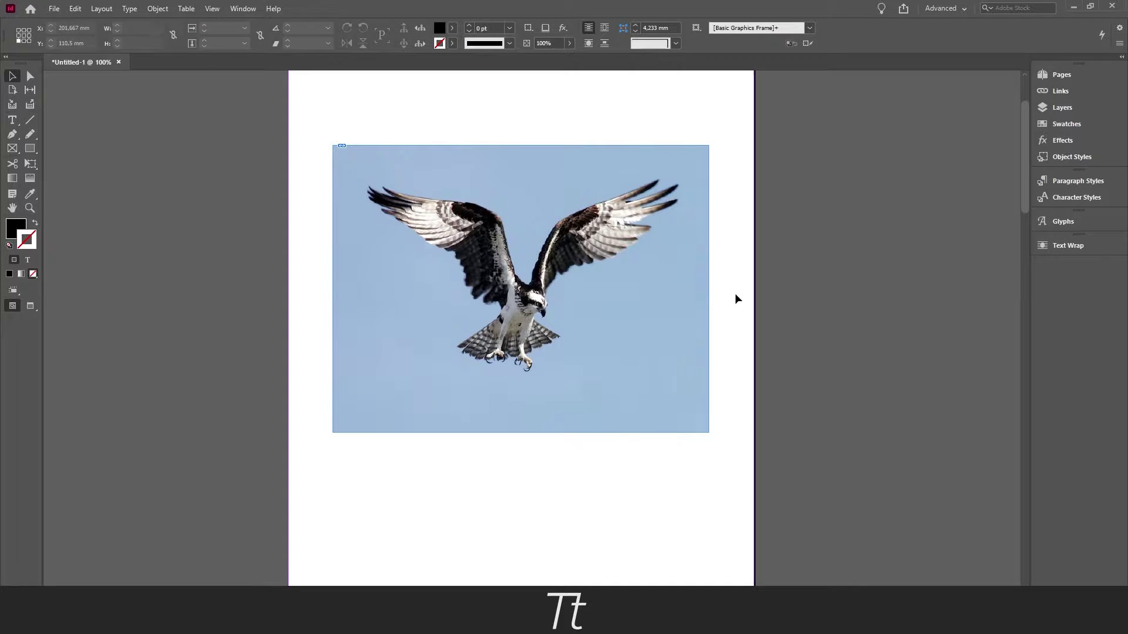
Nudge the osprey frame slightly up-right, then draw and delete a test rectangle frame
drag(674, 236, 682, 226)
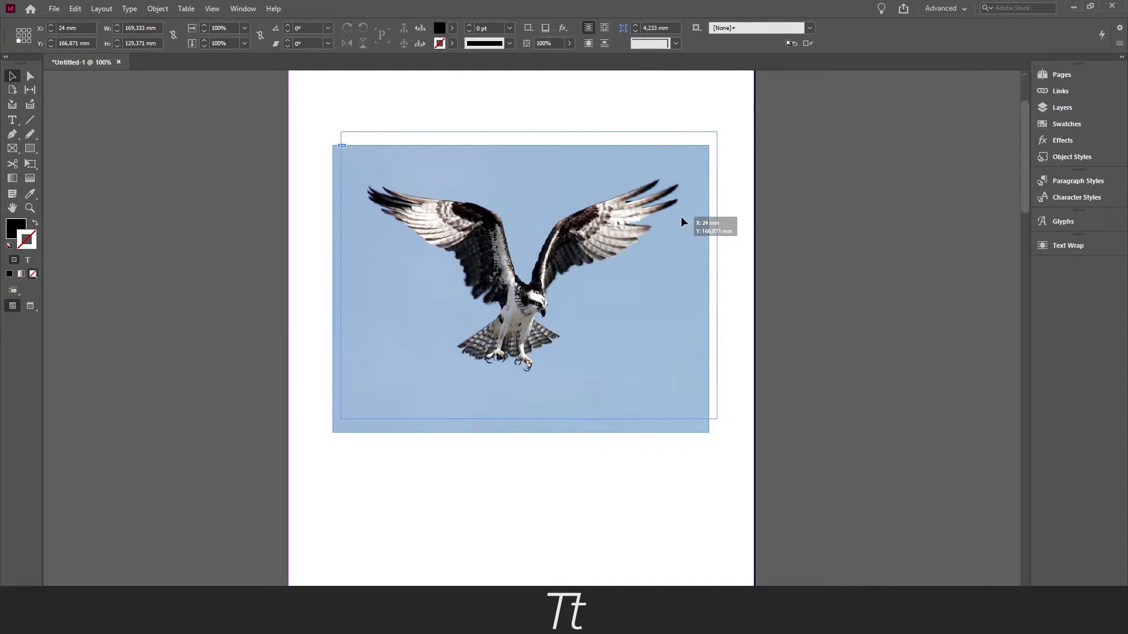
click(12, 148)
drag(295, 242, 517, 397)
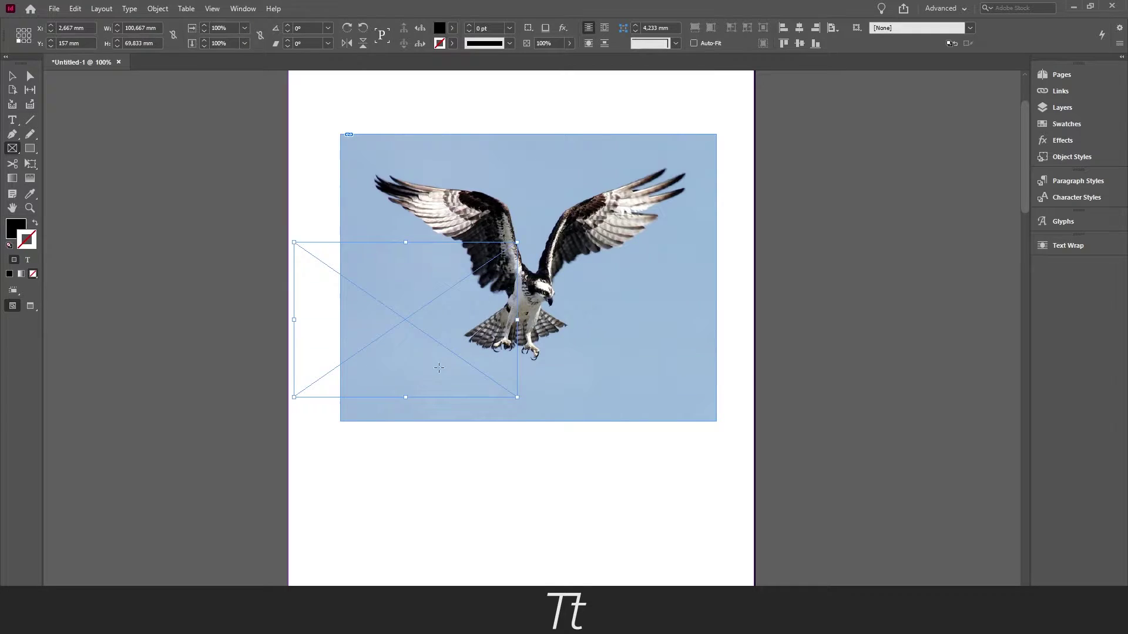
key(v)
key(Delete)
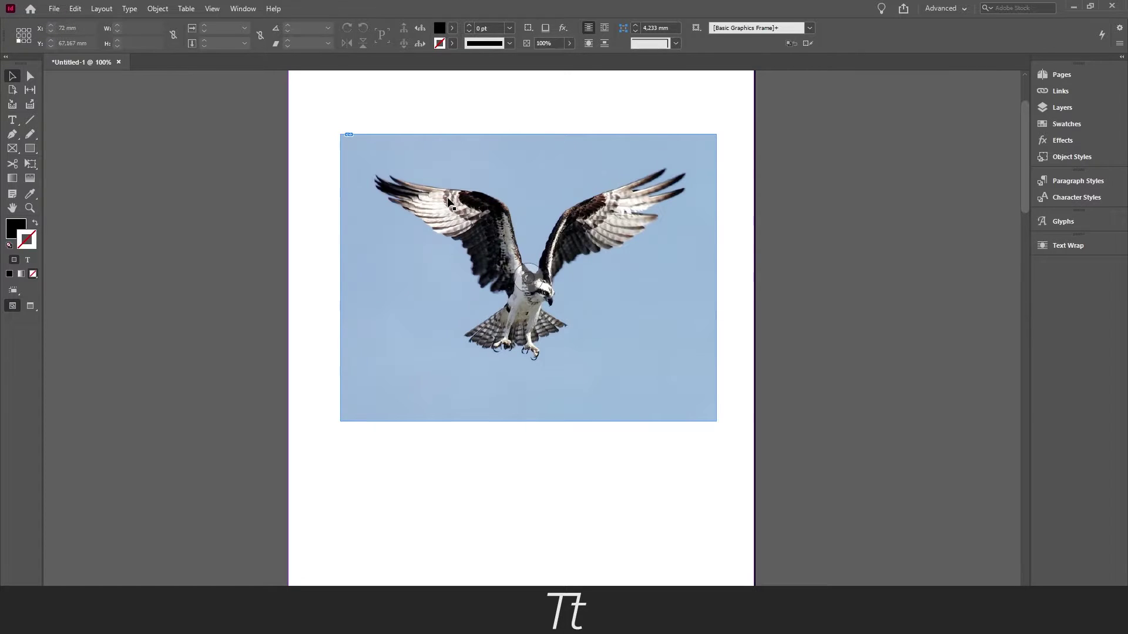
Open Window > Object & Layout > Pathfinder and dock the panel right of the page
click(12, 78)
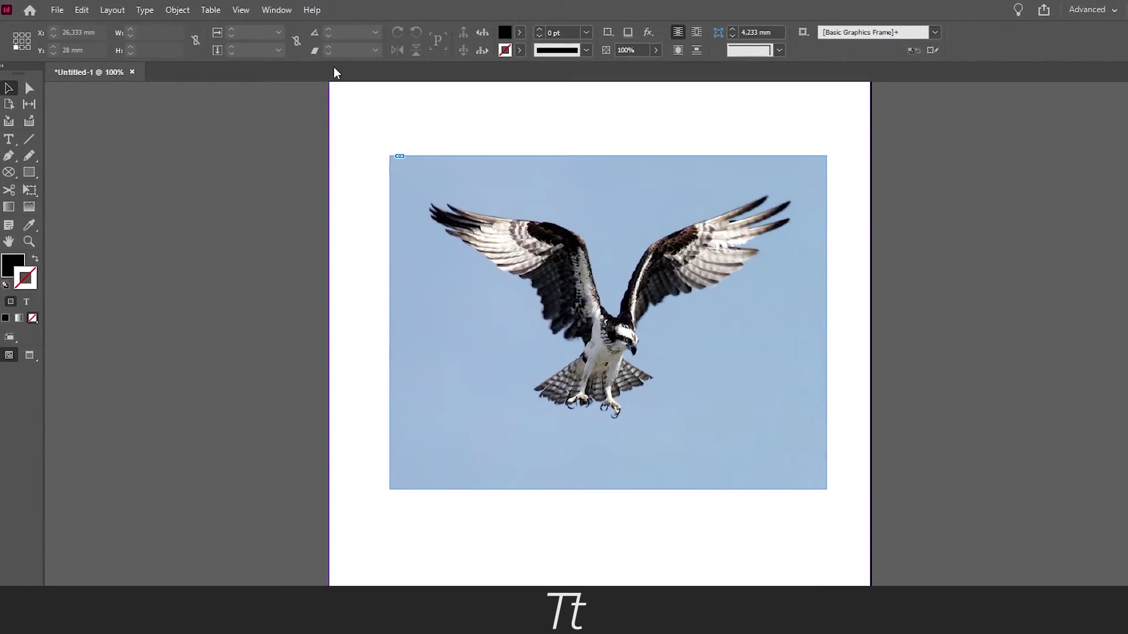
click(319, 11)
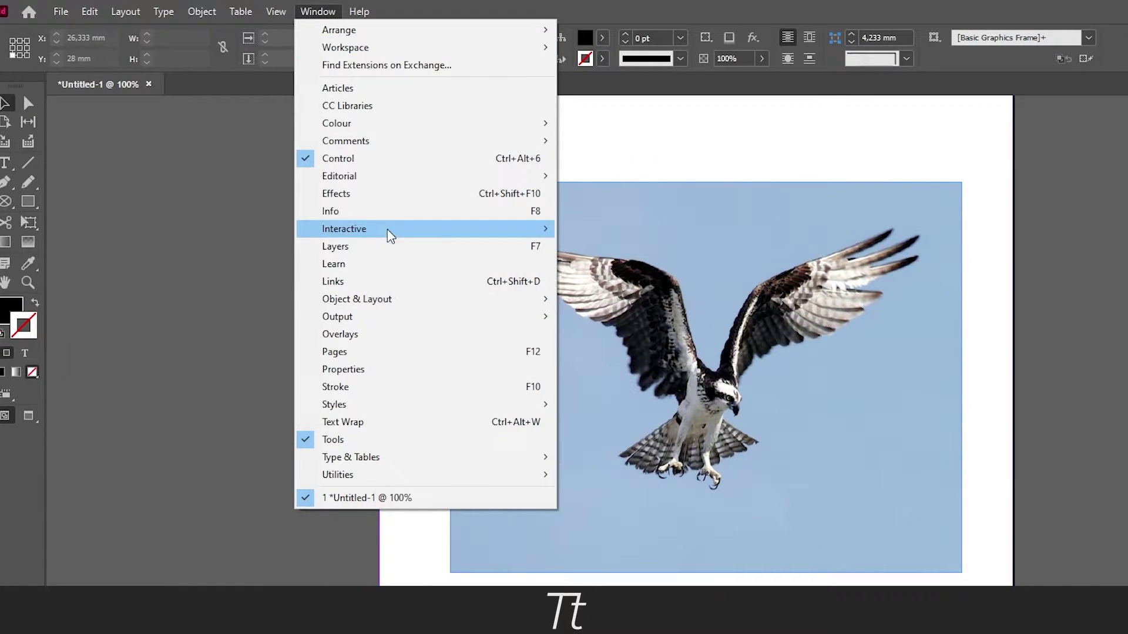
mouse_move(357, 299)
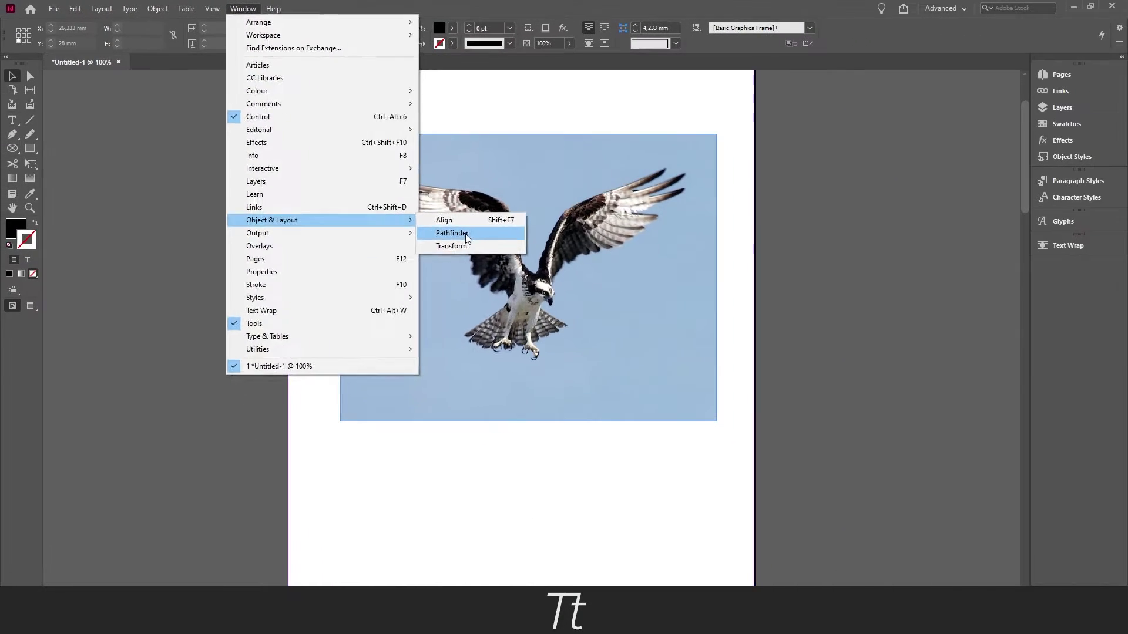
click(631, 326)
drag(380, 204, 786, 157)
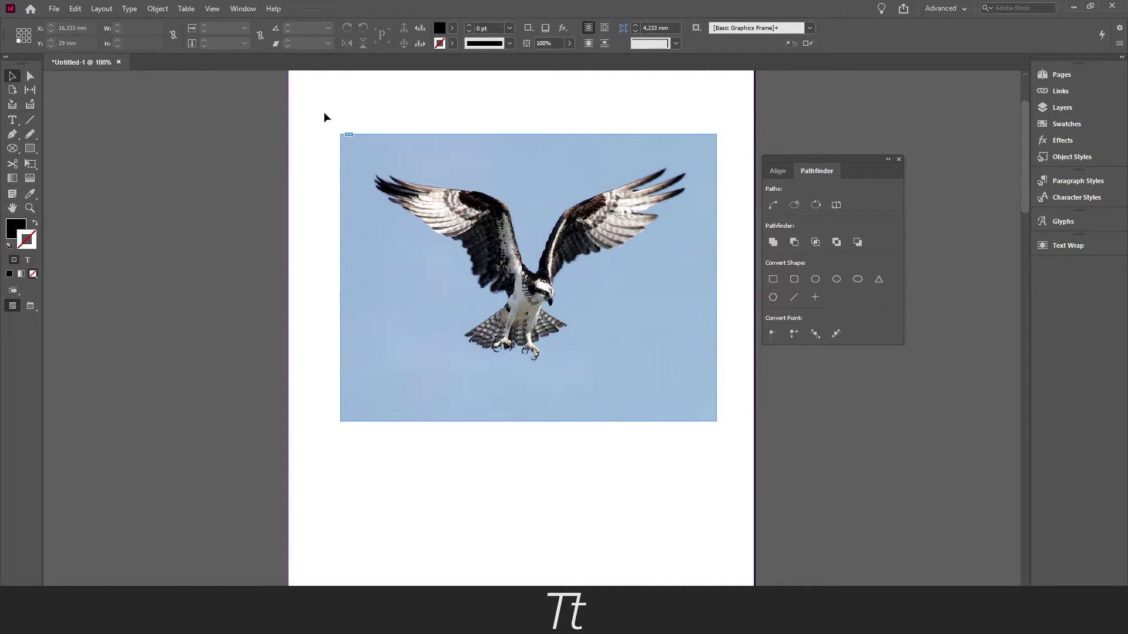
Convert the selected osprey frame to a triangle, an ellipse, then inverse rounded corners
drag(323, 112, 728, 429)
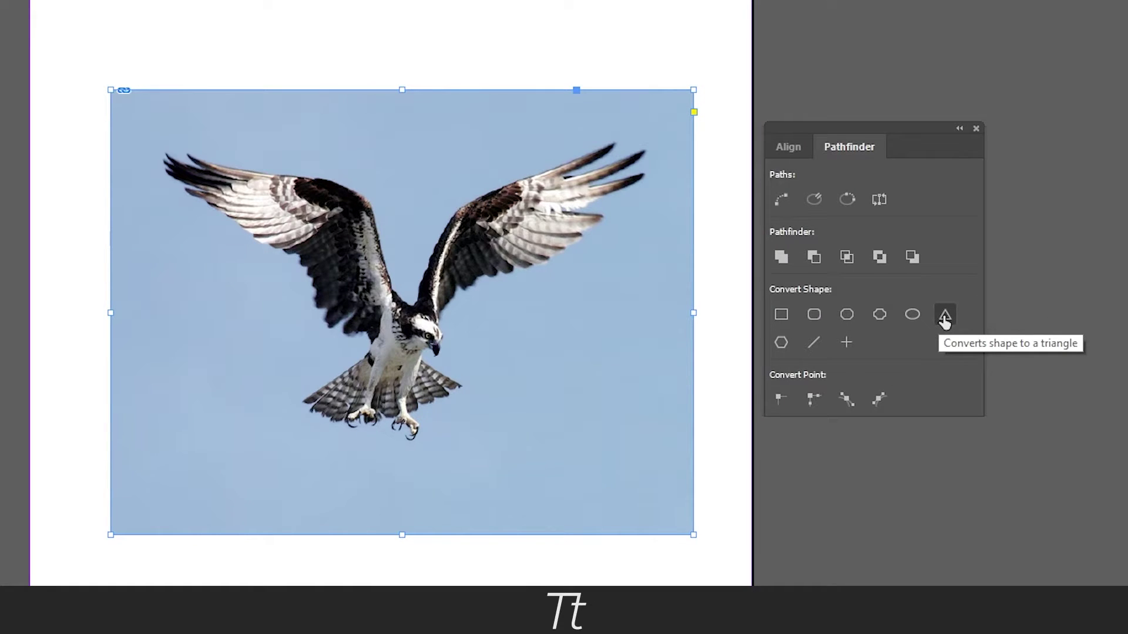
click(945, 316)
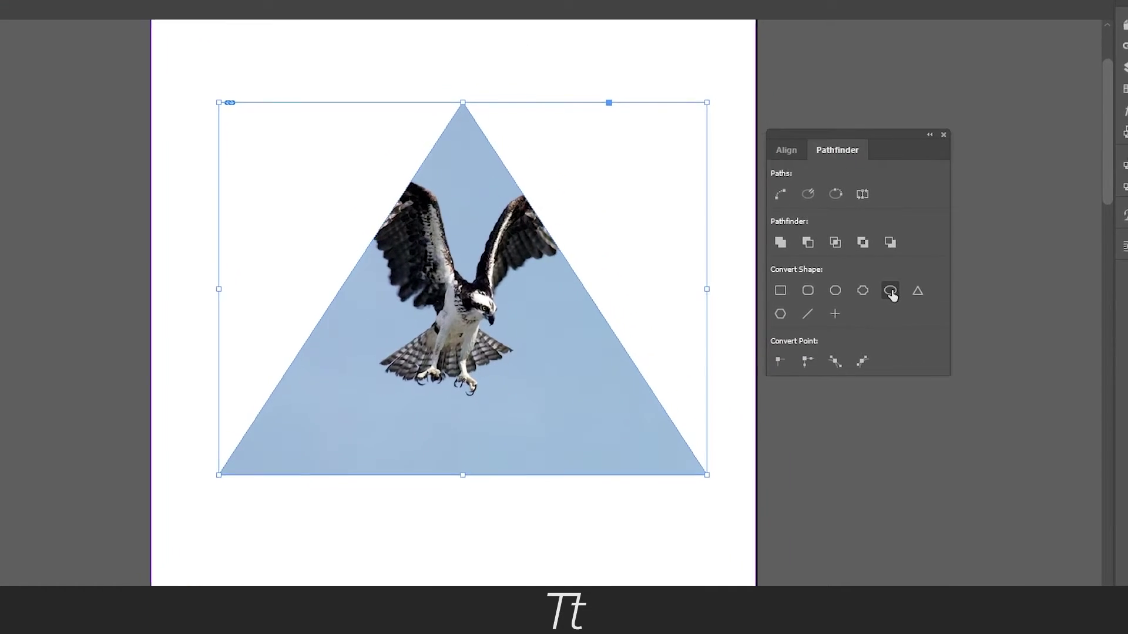
click(858, 282)
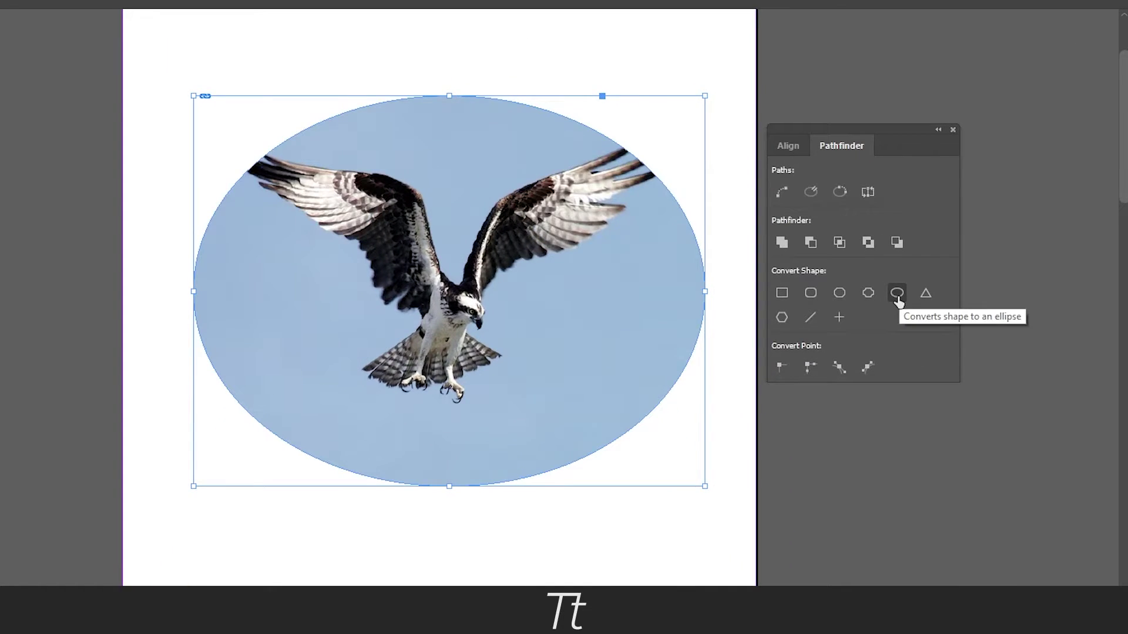
click(869, 294)
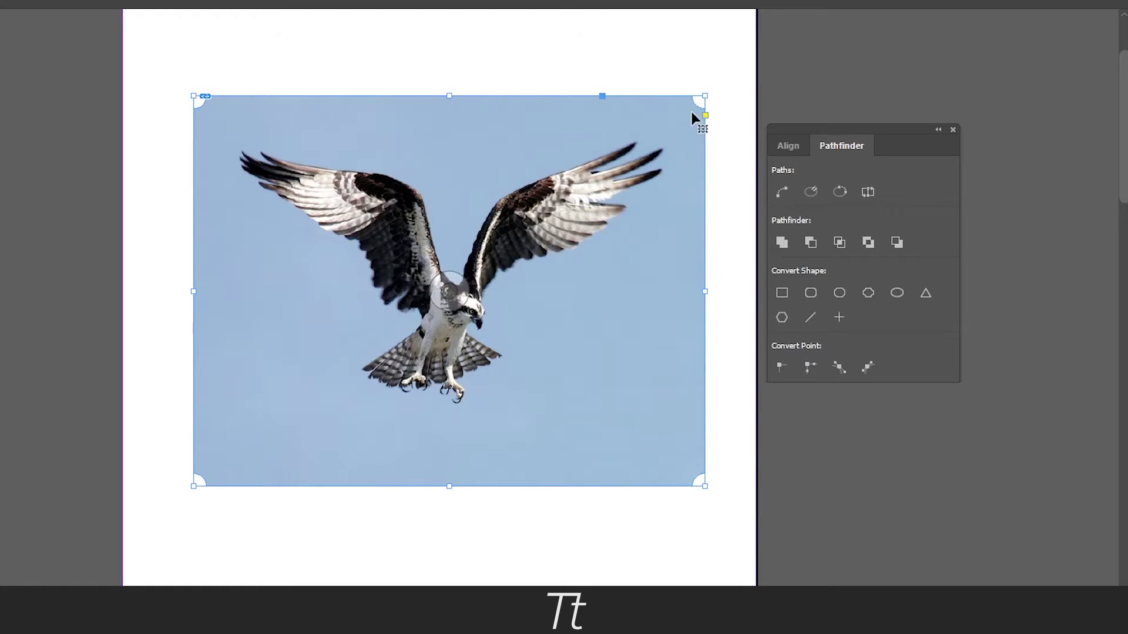
Reselect the frame and convert it to a hexagon, a rounded rectangle, then an ellipse
click(717, 81)
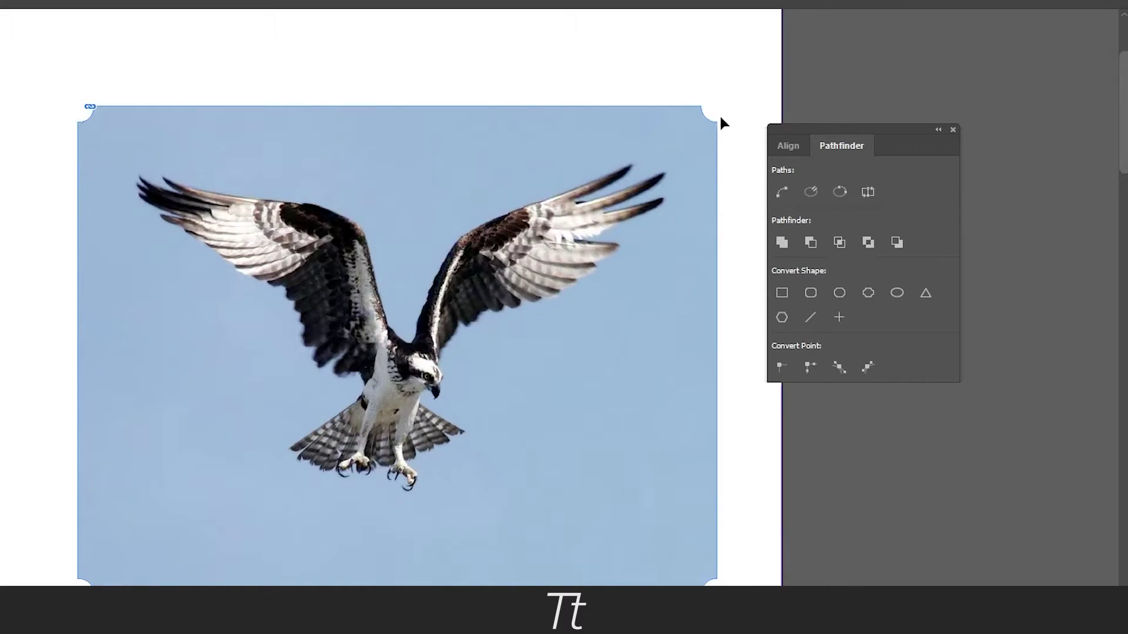
click(592, 196)
click(772, 298)
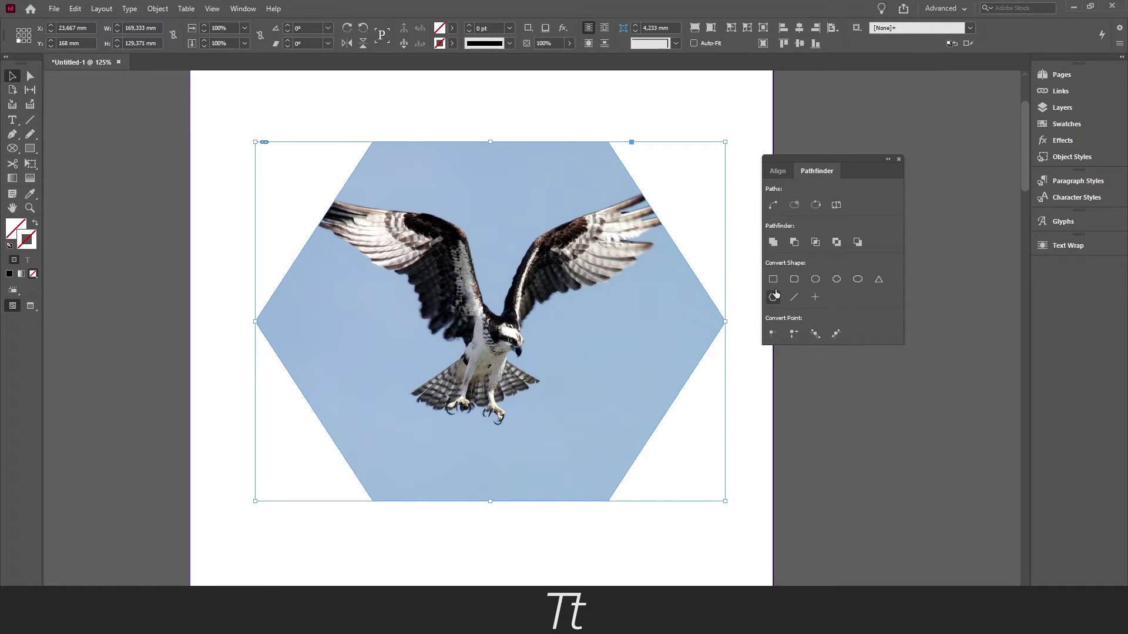
click(793, 279)
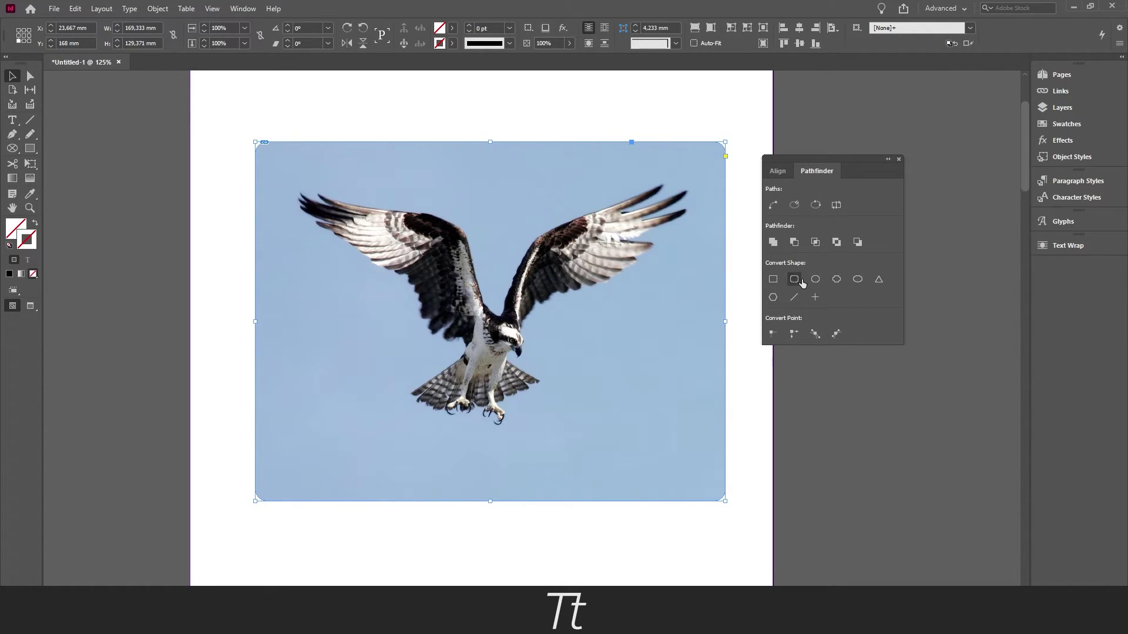
click(835, 279)
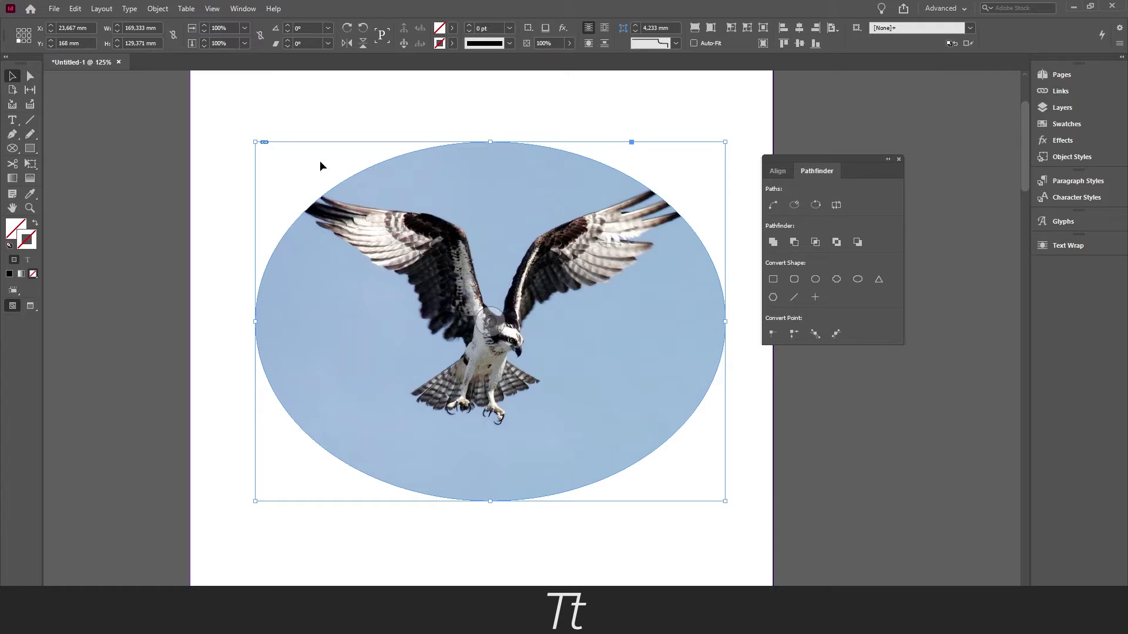
Drag the ellipse's side and top handles into a near circle about 132,333 mm wide
drag(724, 322, 675, 322)
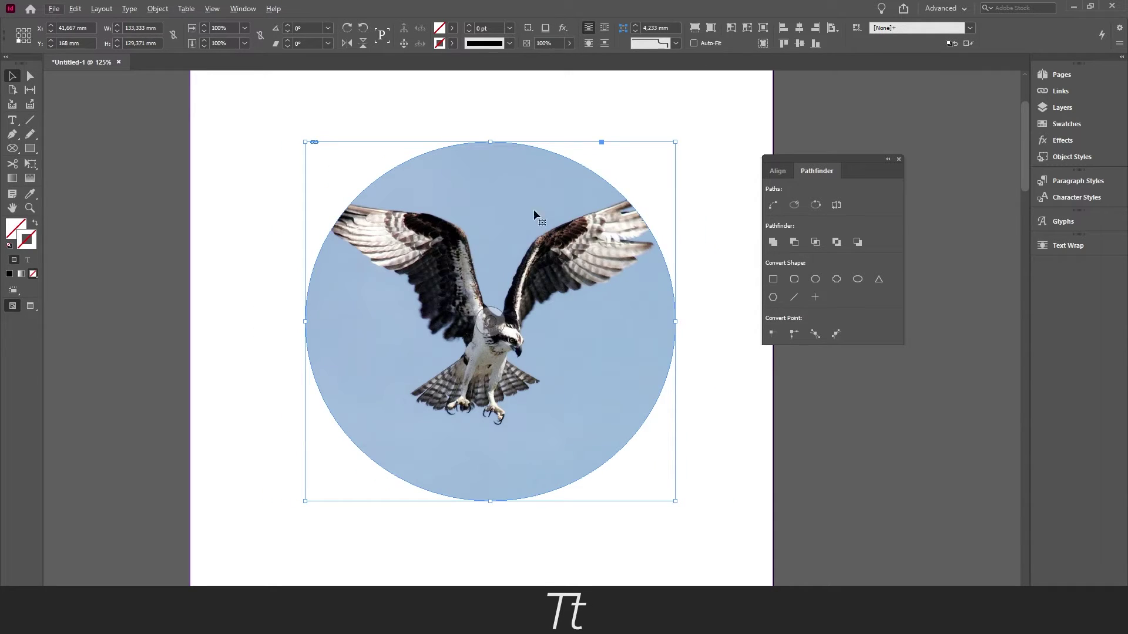
drag(489, 142, 490, 147)
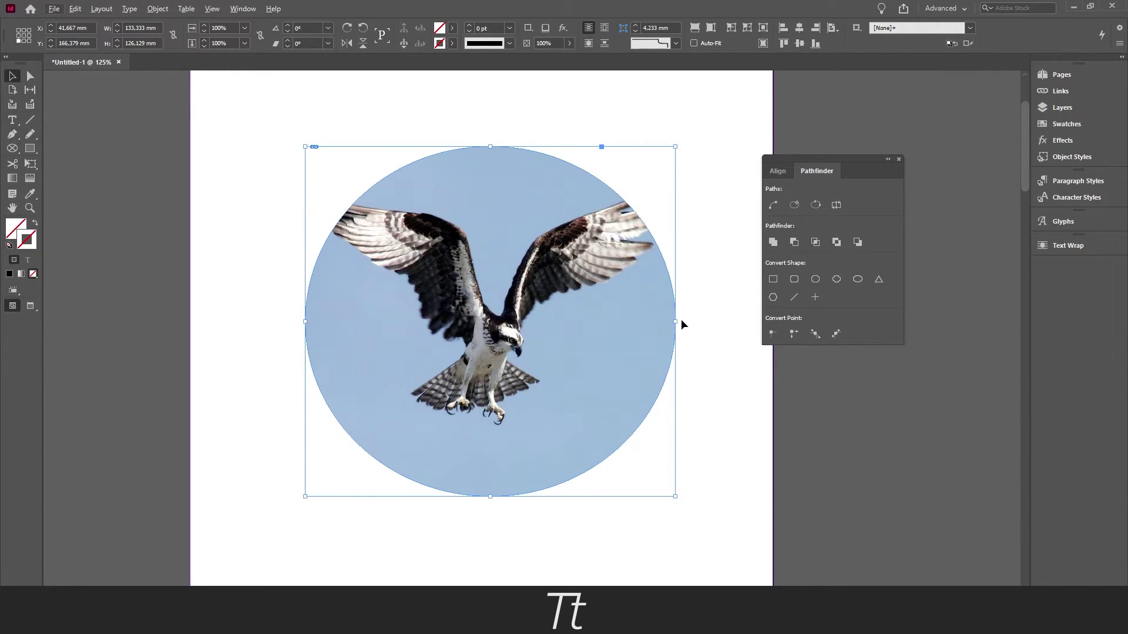
drag(677, 323, 667, 321)
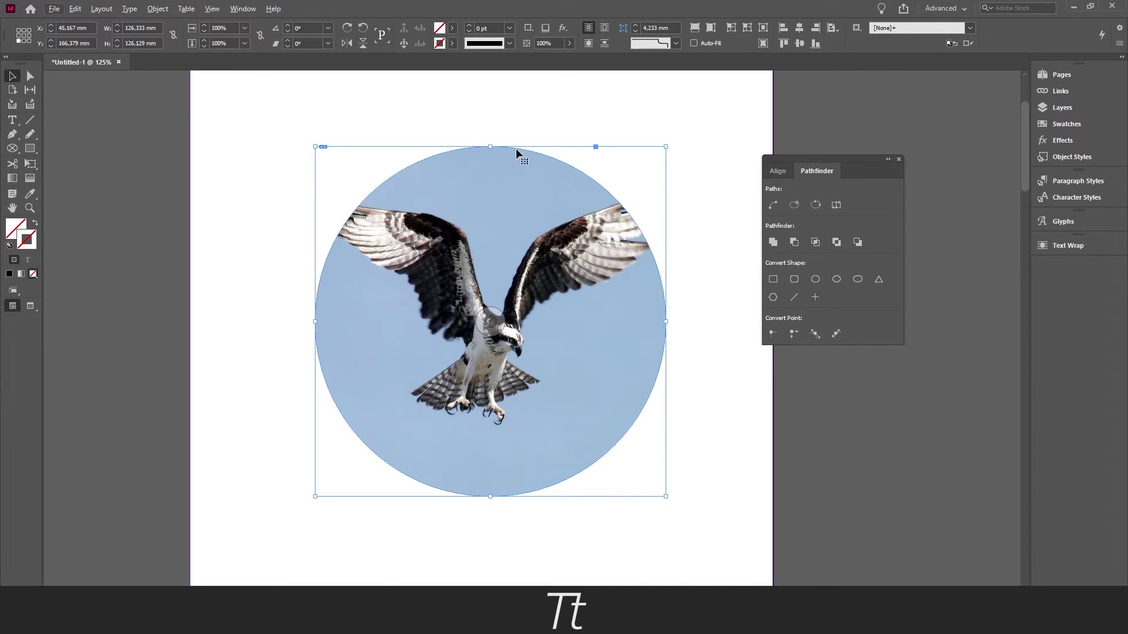
drag(490, 146, 491, 152)
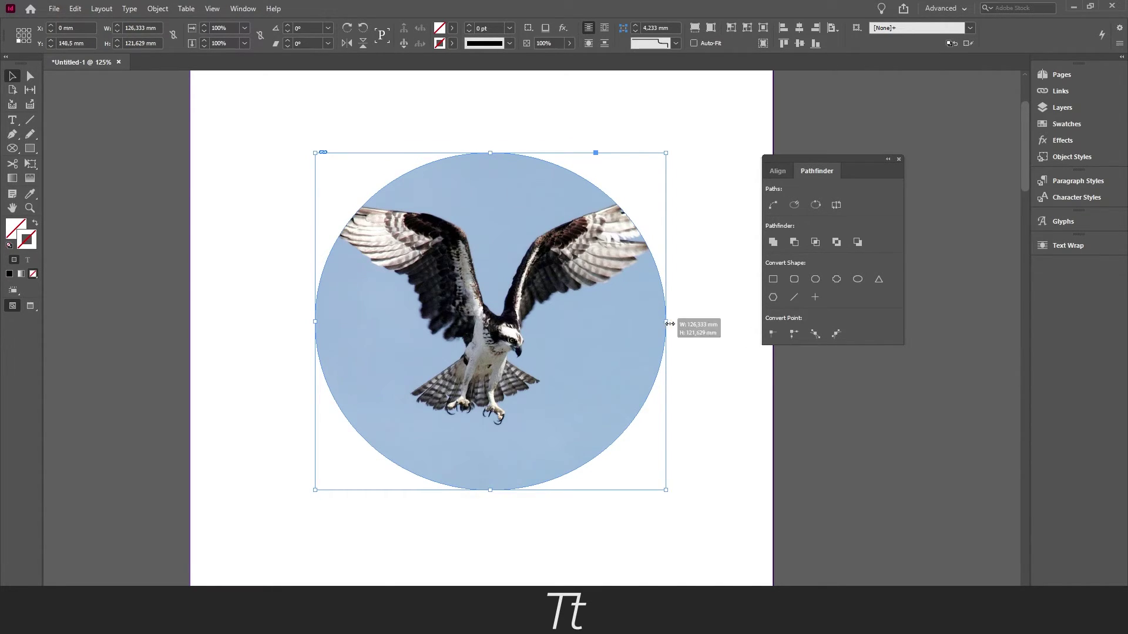
drag(668, 322, 674, 322)
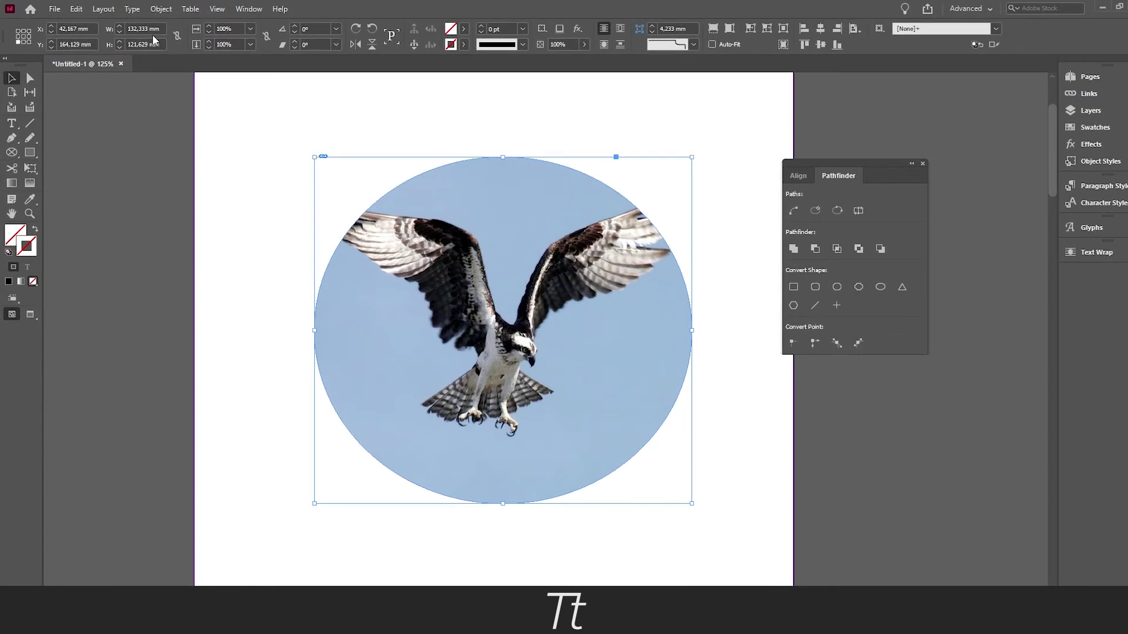
Copy the 132,333 mm width into the height field to make a true circle
click(141, 28)
key(ctrl+a)
key(ctrl+c)
key(Tab)
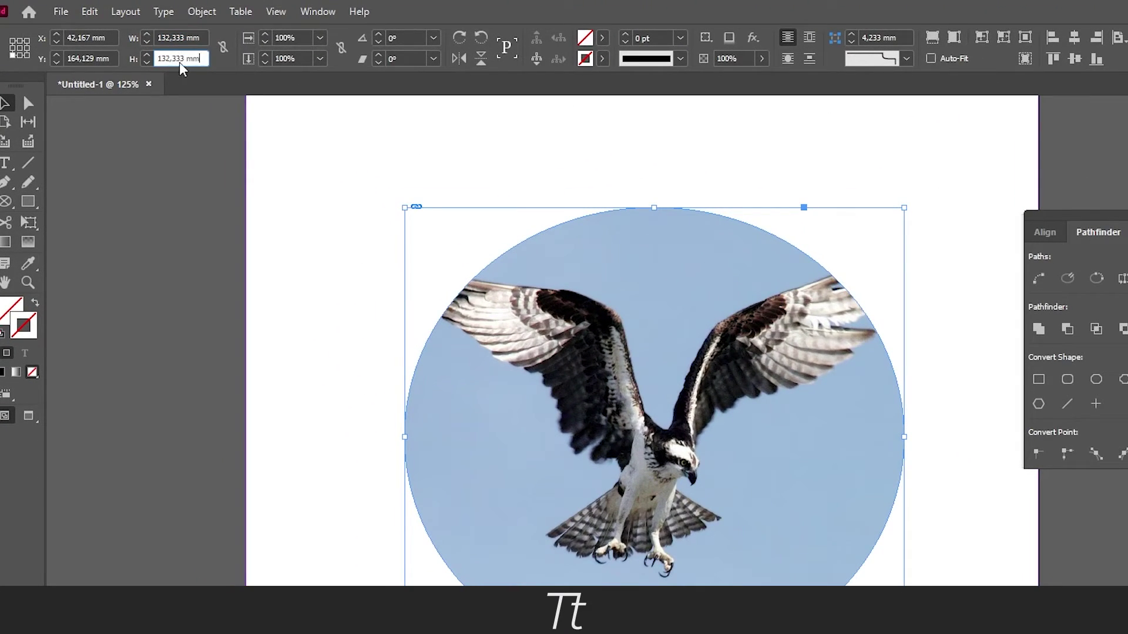
key(ctrl+v)
key(Return)
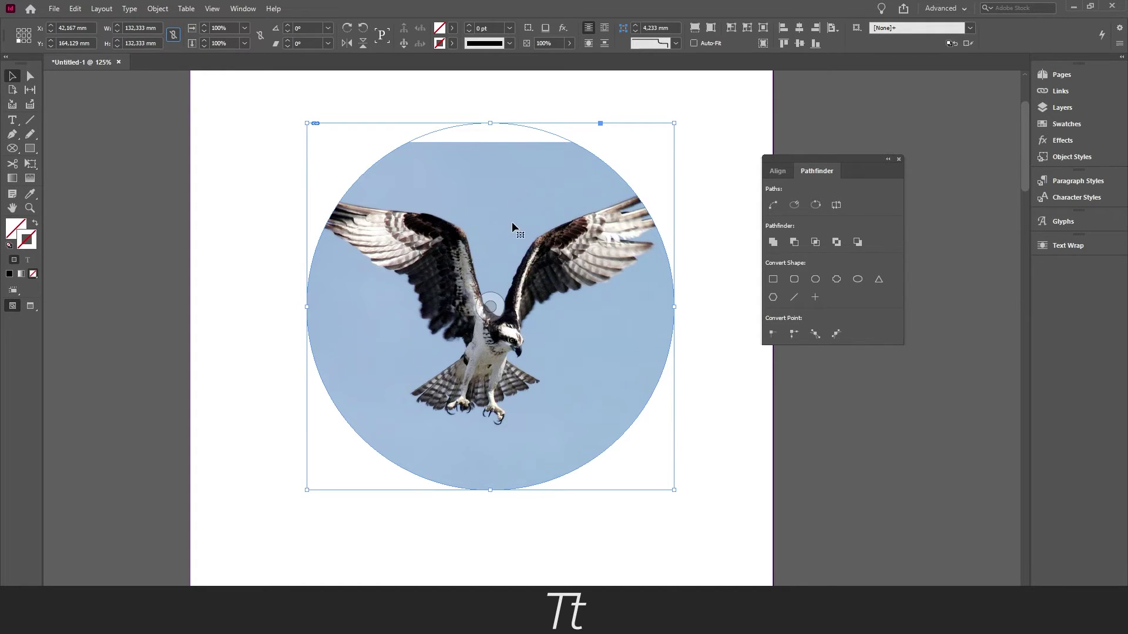
Apply Fitting > Fill Frame Proportionally to the circle frame, then deselect it
right_click(490, 226)
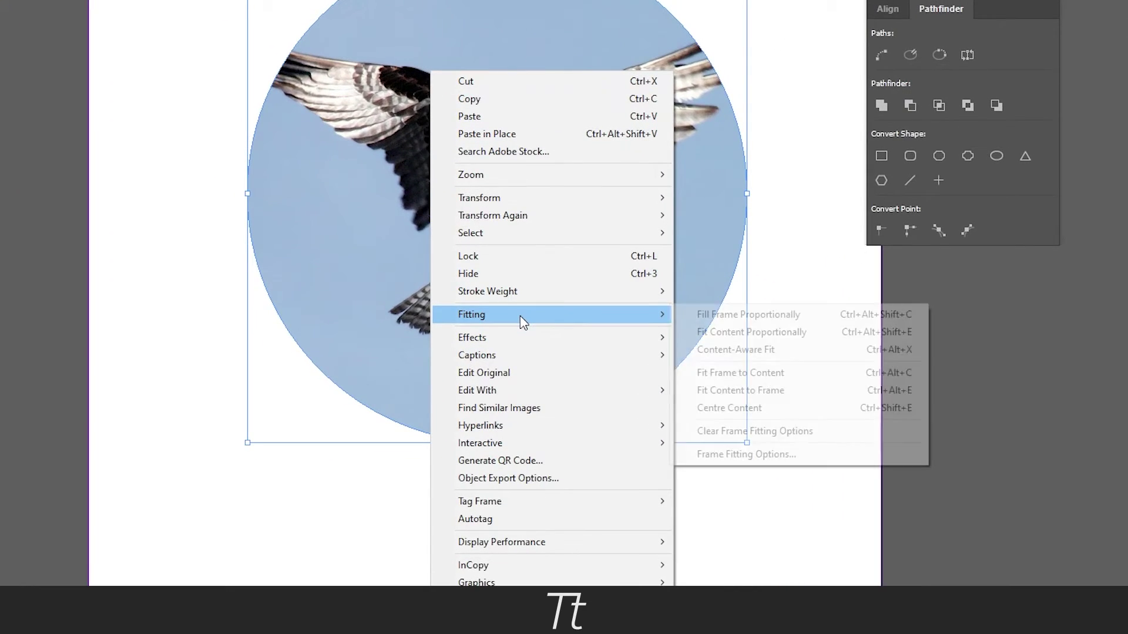
mouse_move(471, 315)
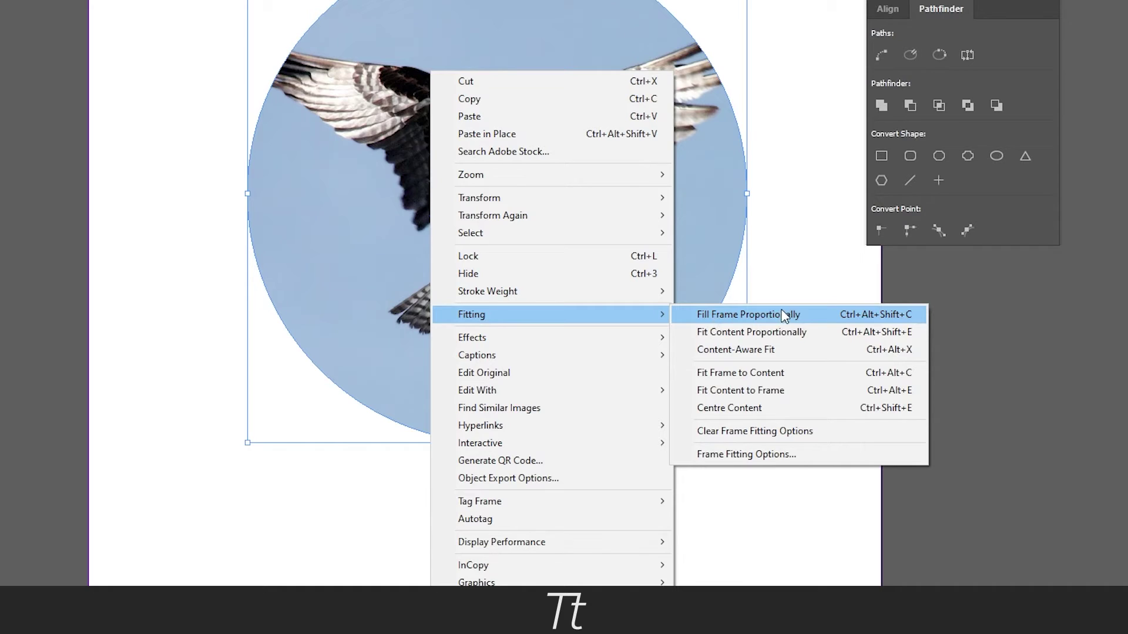
click(814, 316)
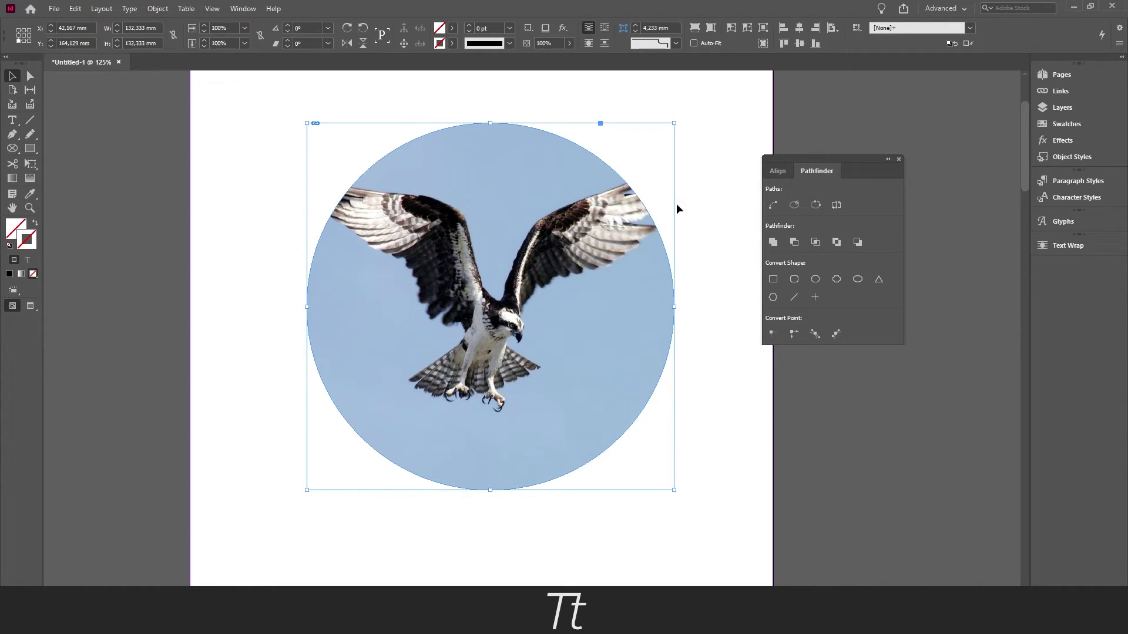
click(692, 155)
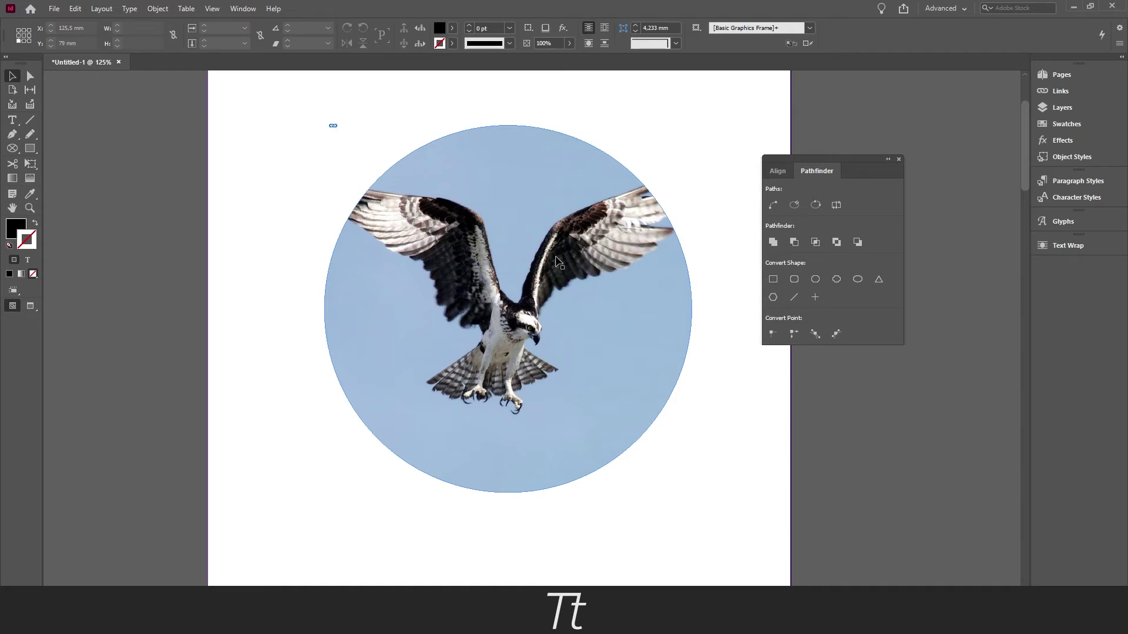
scroll(575, 257, down, 1)
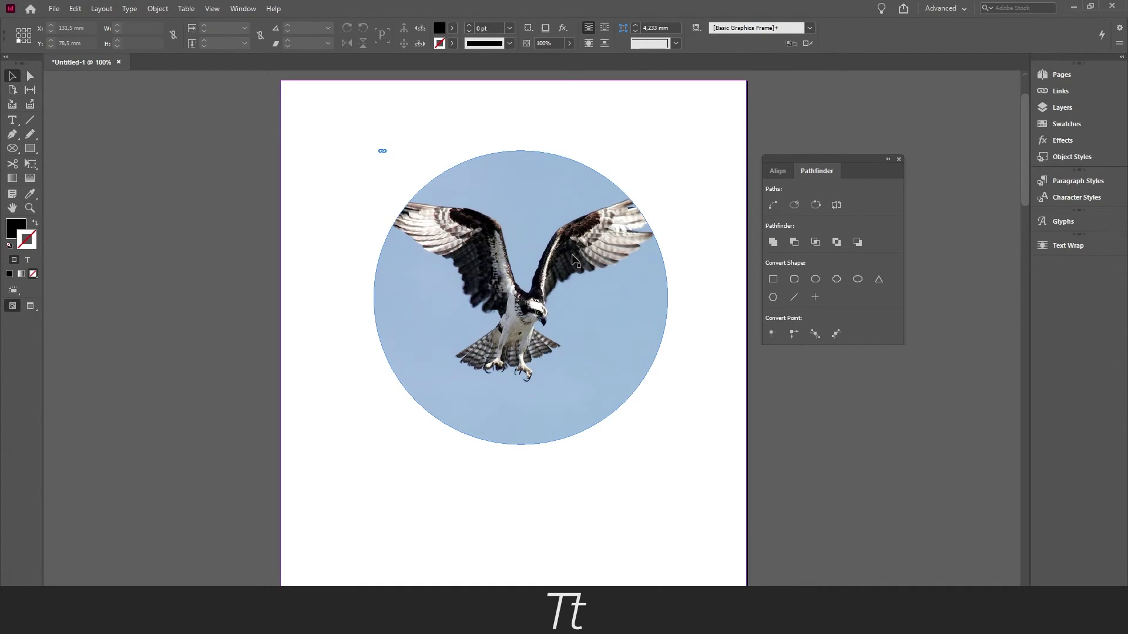
Convert the circular osprey frame to a rectangle and drag its right edge outward
click(574, 258)
drag(518, 119, 540, 231)
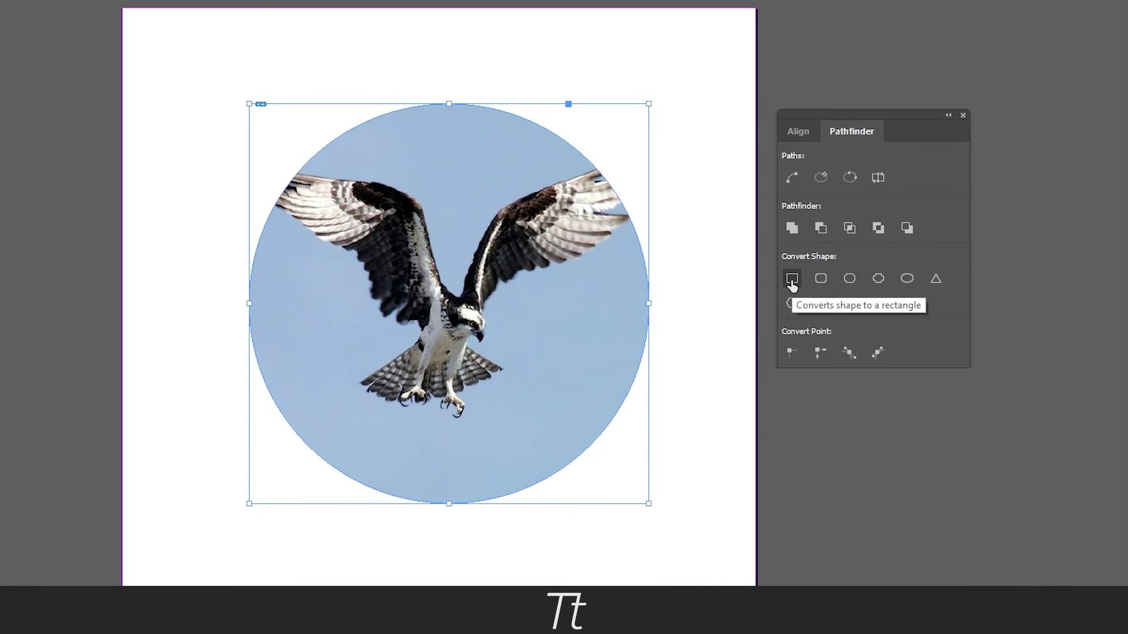
click(792, 280)
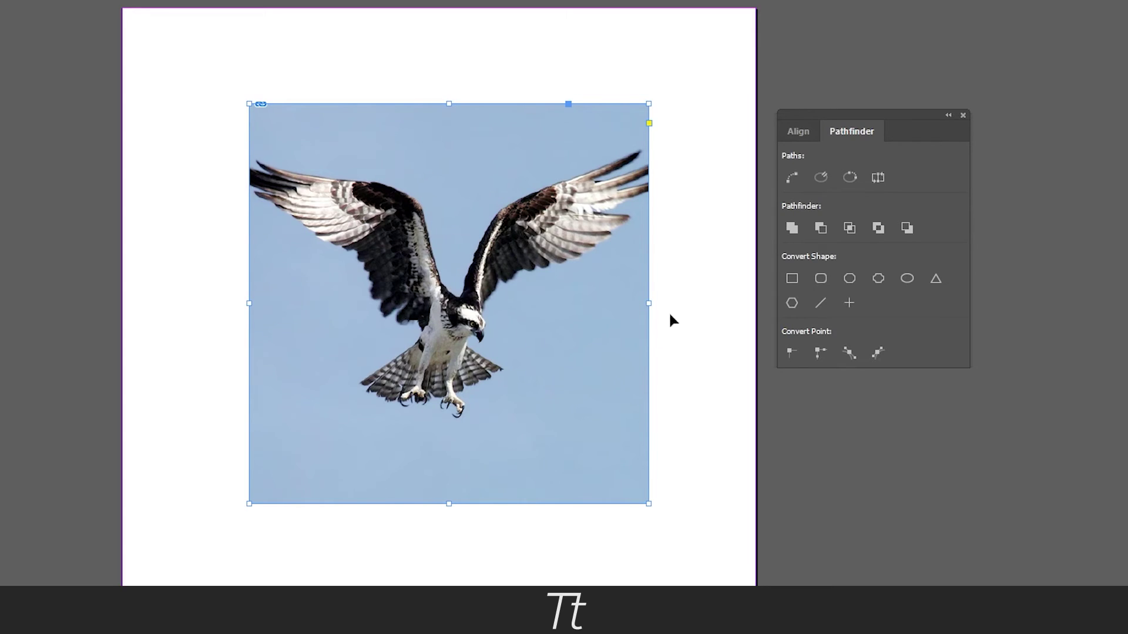
drag(650, 303, 736, 312)
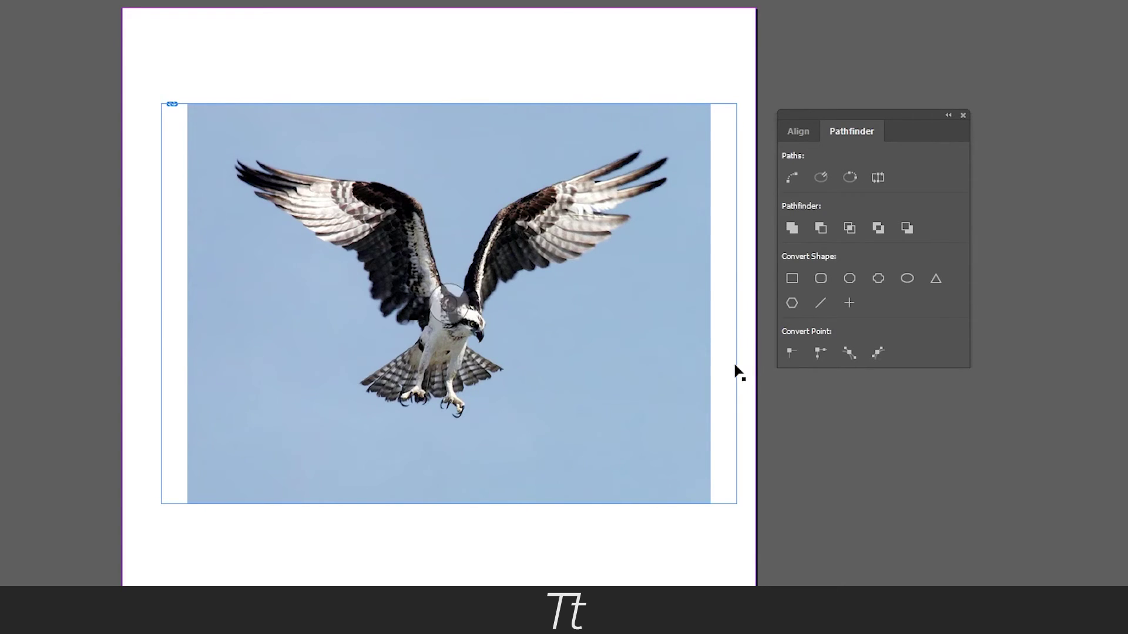